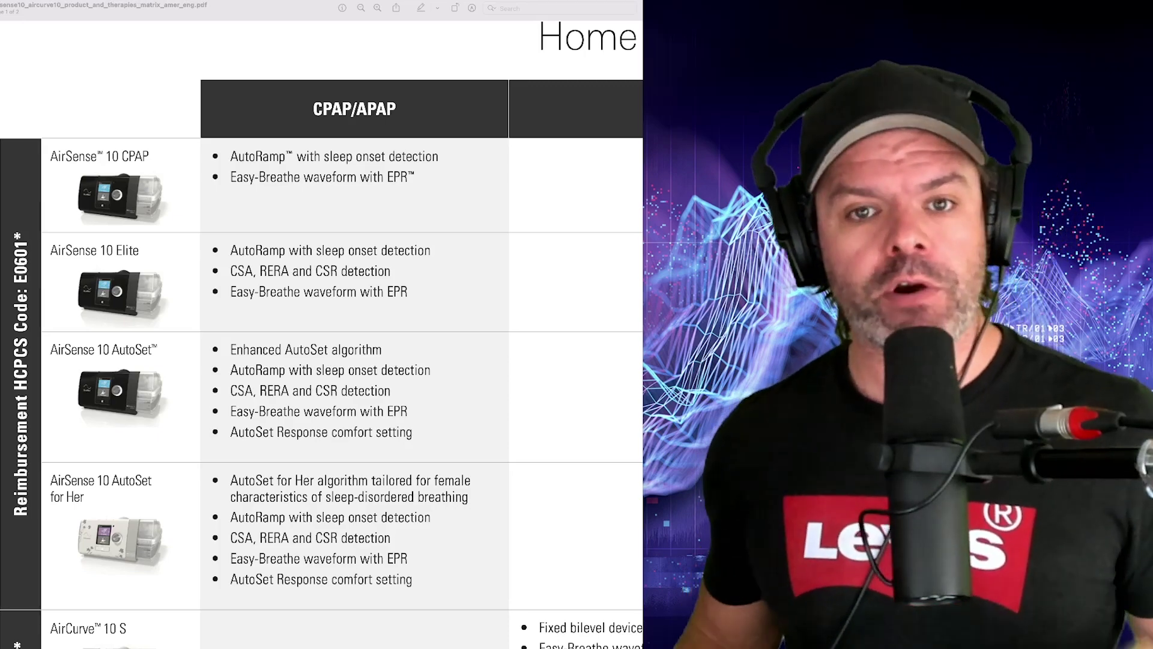
{"action": "scroll", "coordinate": [249, 433], "scroll_direction": "down", "scroll_amount": 3}
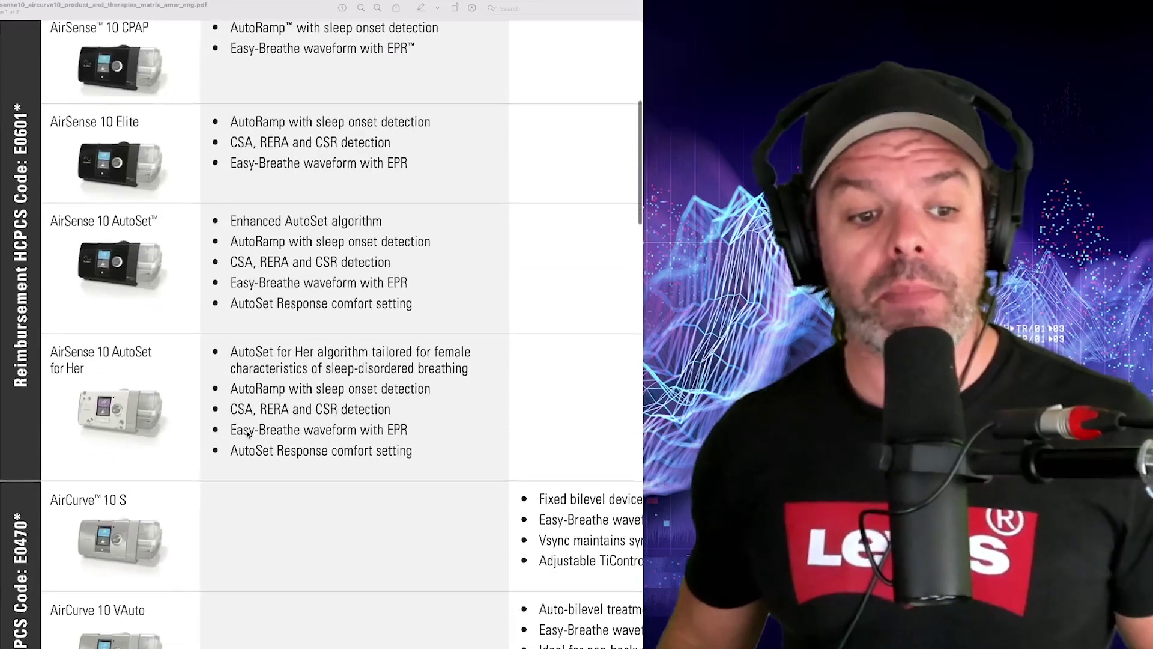
{"action": "scroll", "coordinate": [226, 433], "scroll_direction": "down", "scroll_amount": 2}
{"action": "scroll", "coordinate": [171, 431], "scroll_direction": "down", "scroll_amount": 3}
{"action": "scroll", "coordinate": [171, 431], "scroll_direction": "down", "scroll_amount": 2}
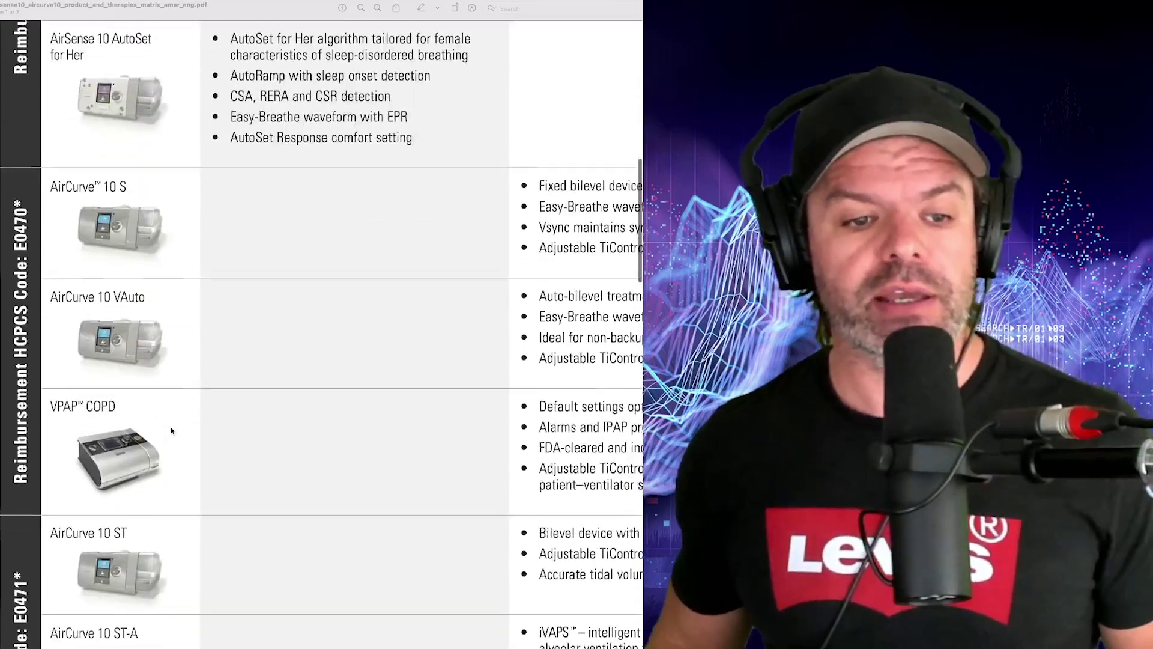
{"action": "scroll", "coordinate": [171, 430], "scroll_direction": "down", "scroll_amount": 3}
{"action": "scroll", "coordinate": [171, 431], "scroll_direction": "down", "scroll_amount": 3}
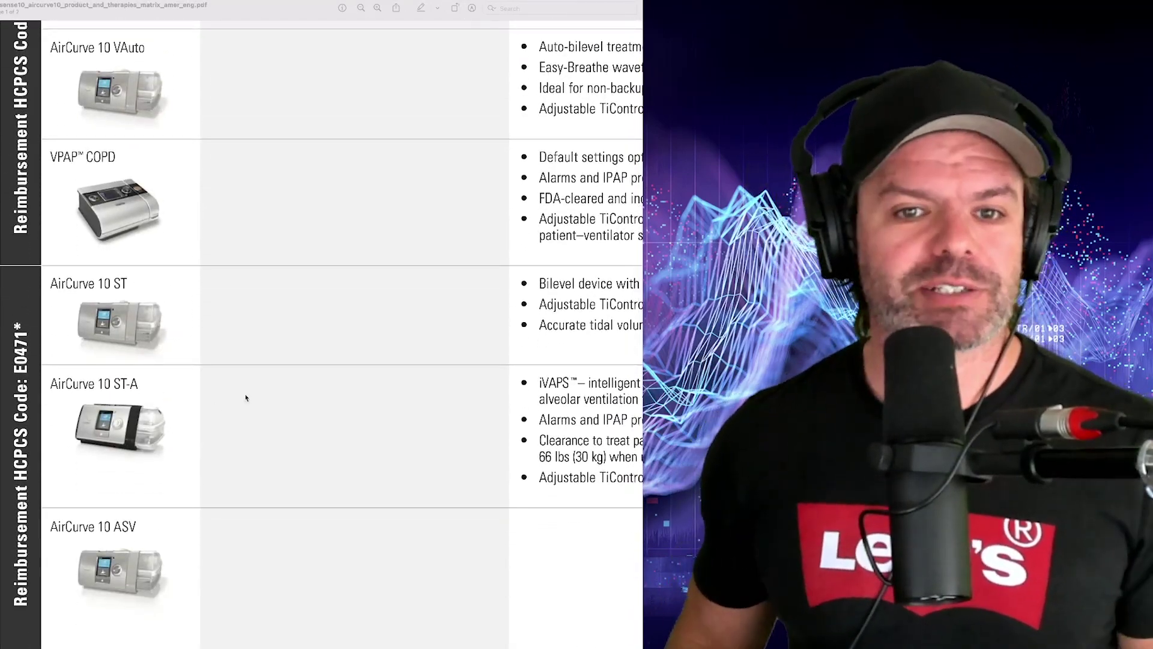
{"action": "scroll", "coordinate": [246, 397], "scroll_direction": "up", "scroll_amount": 2}
{"action": "scroll", "coordinate": [246, 397], "scroll_direction": "up", "scroll_amount": 2}
{"action": "scroll", "coordinate": [246, 397], "scroll_direction": "up", "scroll_amount": 3}
{"action": "scroll", "coordinate": [246, 398], "scroll_direction": "up", "scroll_amount": 3}
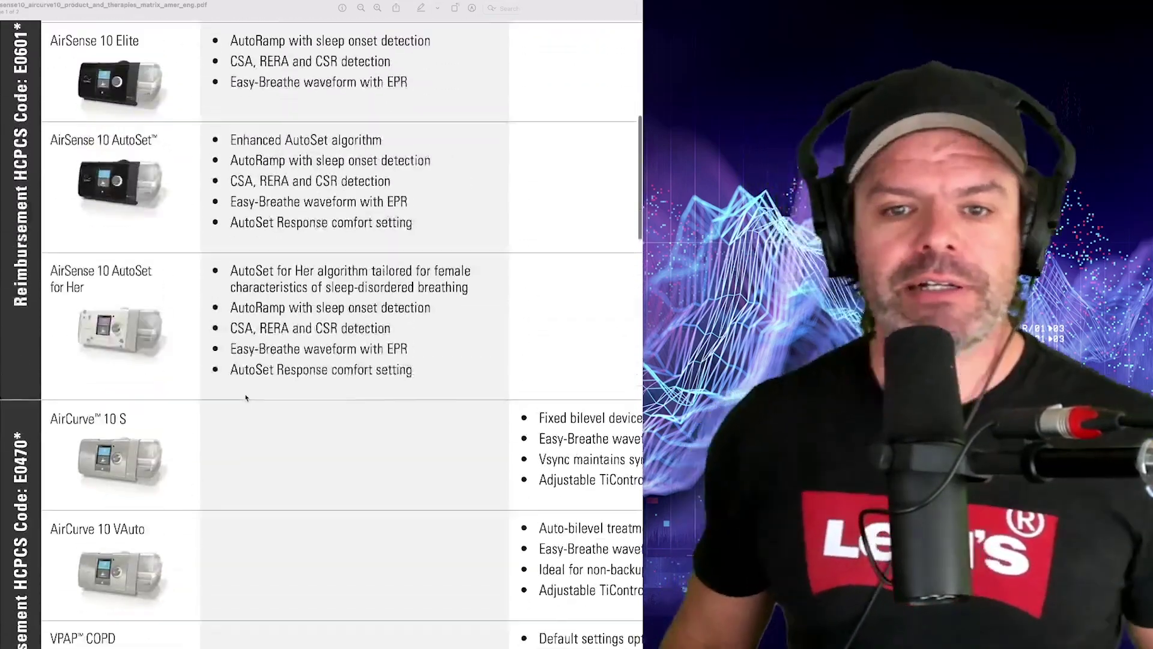
{"action": "scroll", "coordinate": [246, 398], "scroll_direction": "up", "scroll_amount": 2}
{"action": "scroll", "coordinate": [246, 398], "scroll_direction": "up", "scroll_amount": 1}
{"action": "scroll", "coordinate": [246, 398], "scroll_direction": "up", "scroll_amount": 1}
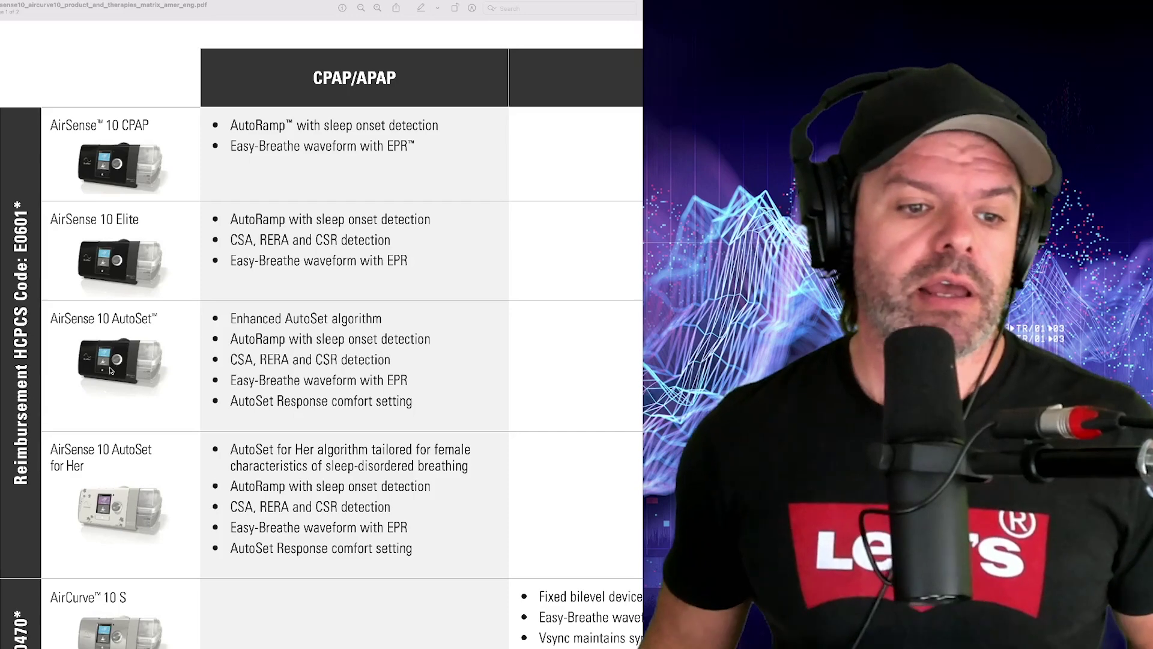
- Select 'CSA, RERA and CSR detection' in the AirSense 10 Elite row
{"action": "left_click_drag", "start_coordinate": [80, 460], "coordinate": [87, 468]}
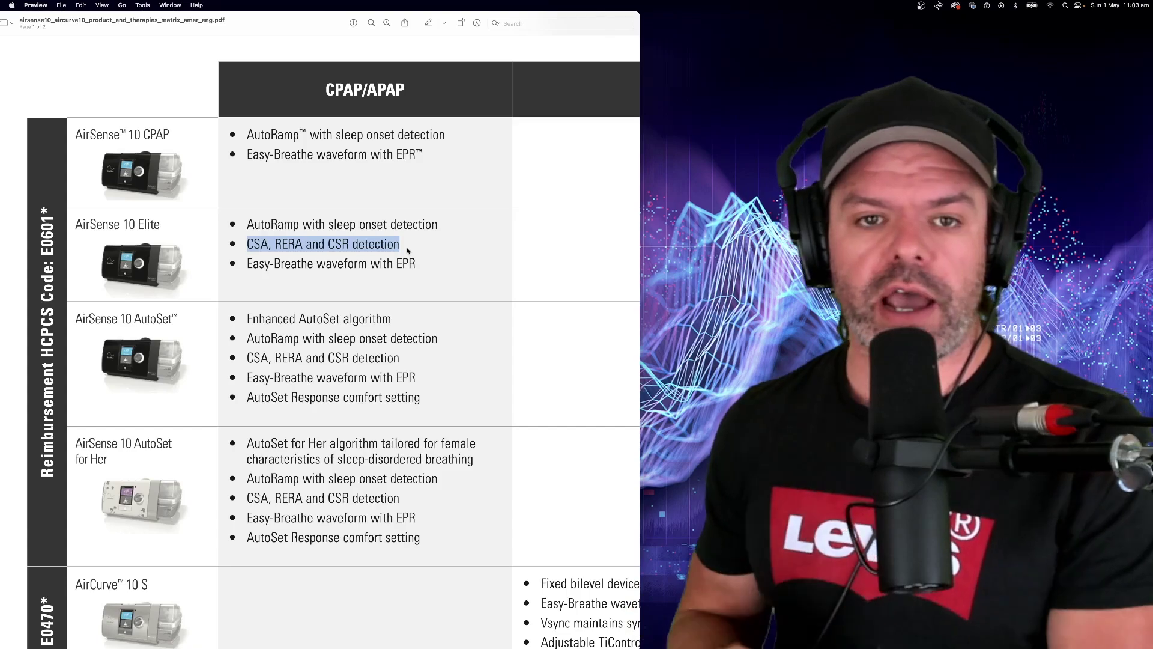
{"action": "scroll", "coordinate": [408, 251], "scroll_direction": "down", "scroll_amount": 1}
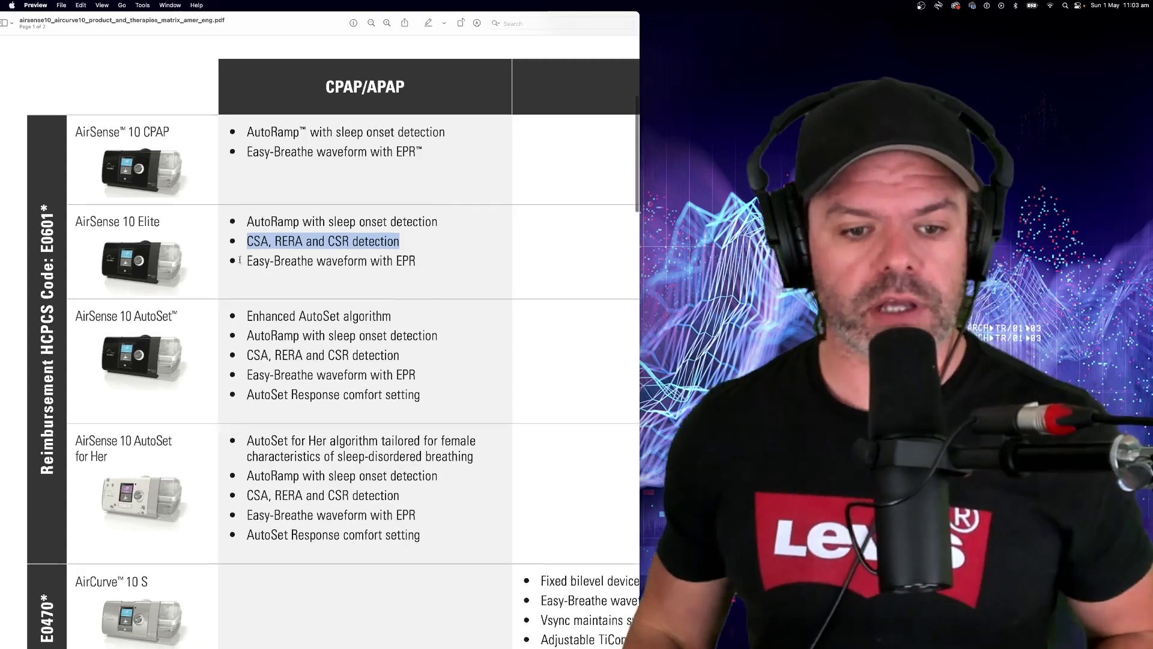
{"action": "scroll", "coordinate": [237, 262], "scroll_direction": "down", "scroll_amount": 5}
{"action": "scroll", "coordinate": [238, 261], "scroll_direction": "down", "scroll_amount": 5}
{"action": "scroll", "coordinate": [238, 261], "scroll_direction": "down", "scroll_amount": 5}
{"action": "scroll", "coordinate": [238, 261], "scroll_direction": "down", "scroll_amount": 5}
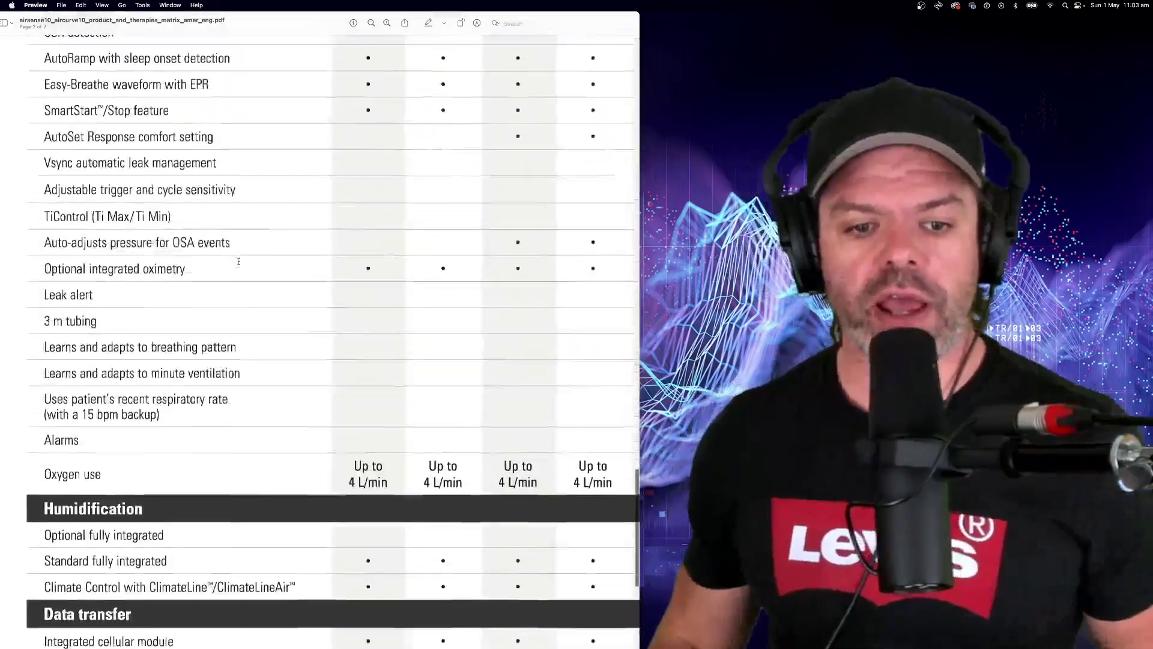
{"action": "scroll", "coordinate": [238, 262], "scroll_direction": "down", "scroll_amount": 5}
{"action": "scroll", "coordinate": [239, 260], "scroll_direction": "down", "scroll_amount": 1}
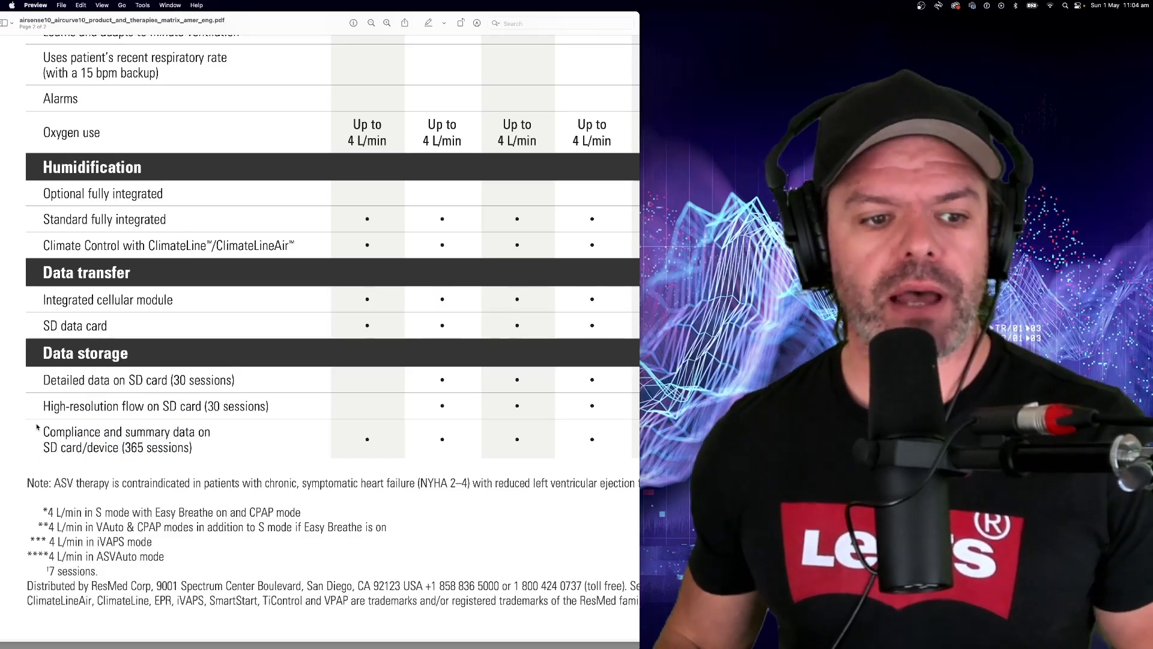
- Select the 'Compliance and summary data on SD card/device (365 sessions)' row under Data storage
{"action": "left_click_drag", "start_coordinate": [41, 431], "coordinate": [192, 449]}
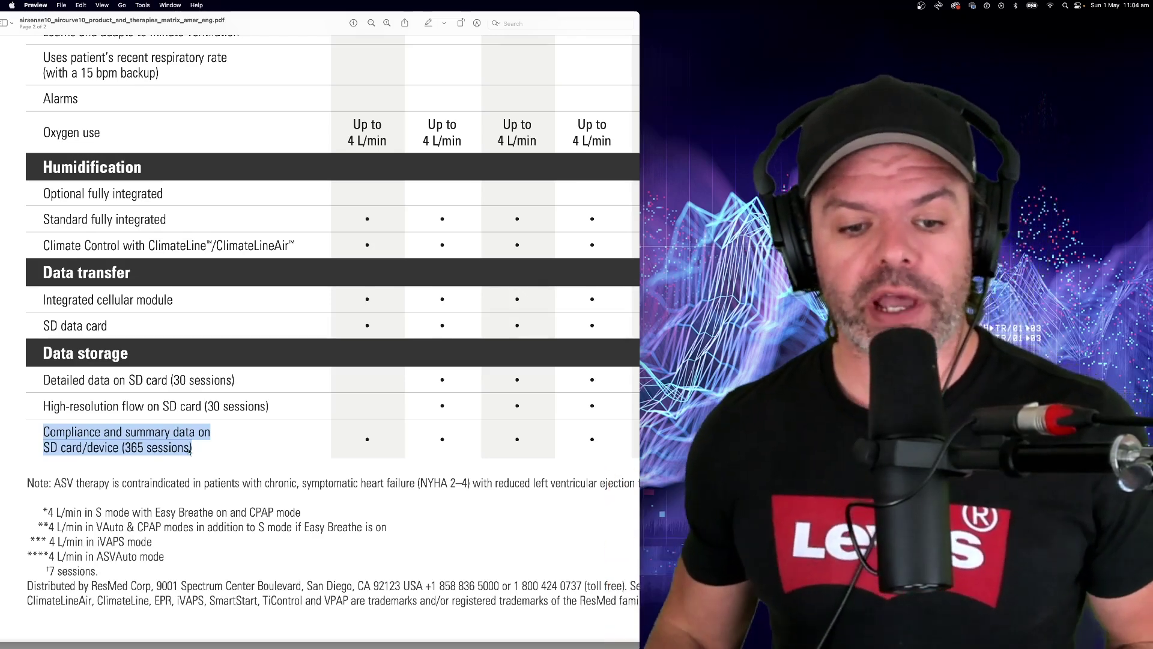
{"action": "mouse_move", "coordinate": [458, 641]}
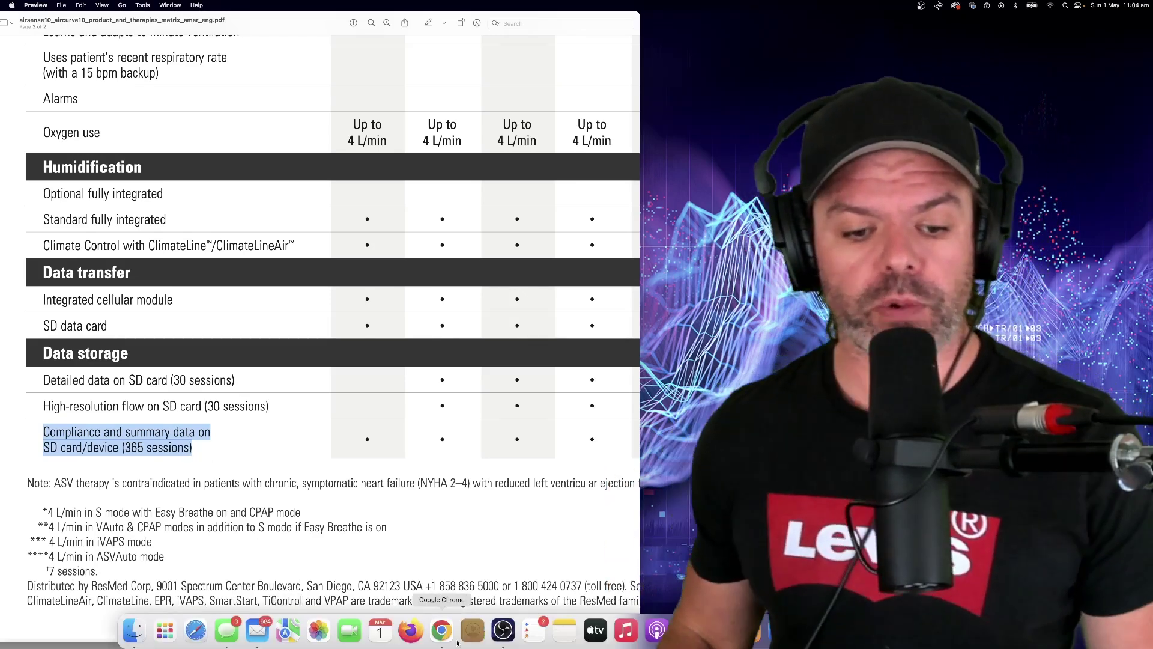
- Bring the Chrome SleepHQ window forward and maximise it to show the February 28th, 2022 summary cards
{"action": "left_click", "coordinate": [440, 629]}
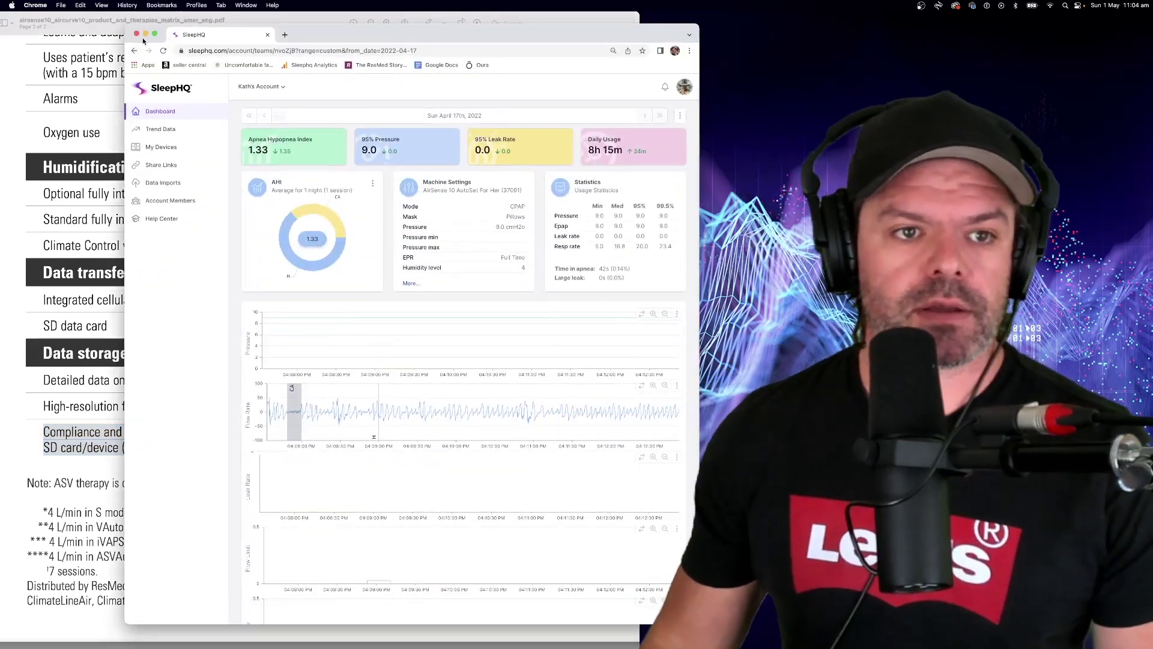
{"action": "left_click", "coordinate": [154, 36]}
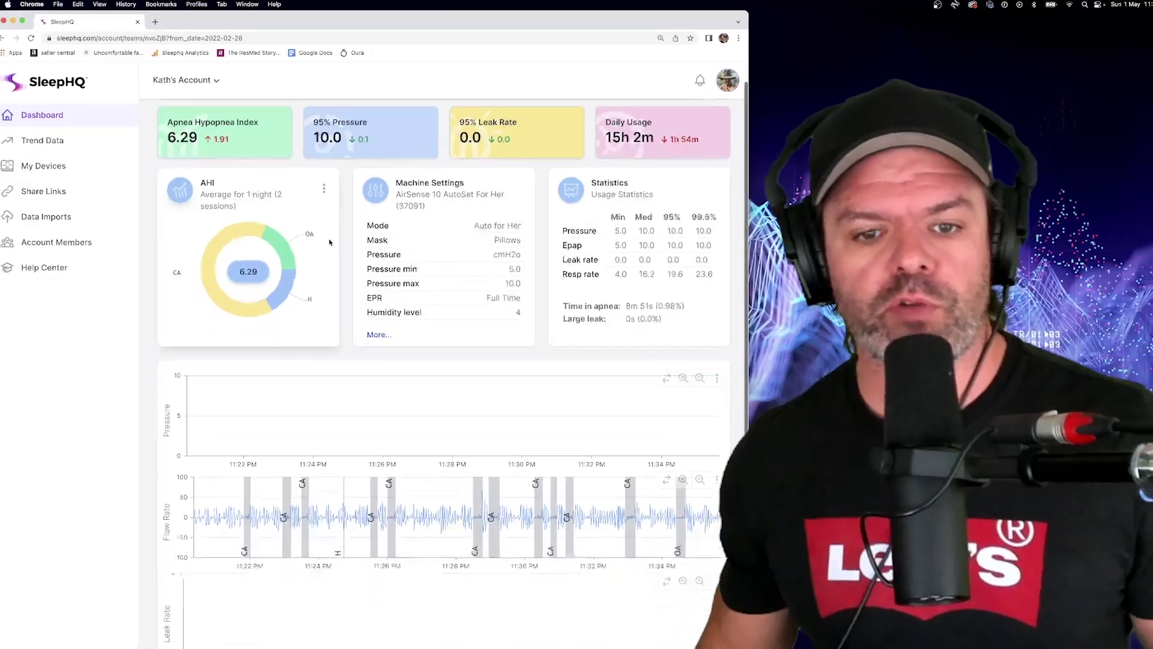
{"action": "scroll", "coordinate": [326, 238], "scroll_direction": "down", "scroll_amount": 2}
{"action": "scroll", "coordinate": [326, 238], "scroll_direction": "down", "scroll_amount": 2}
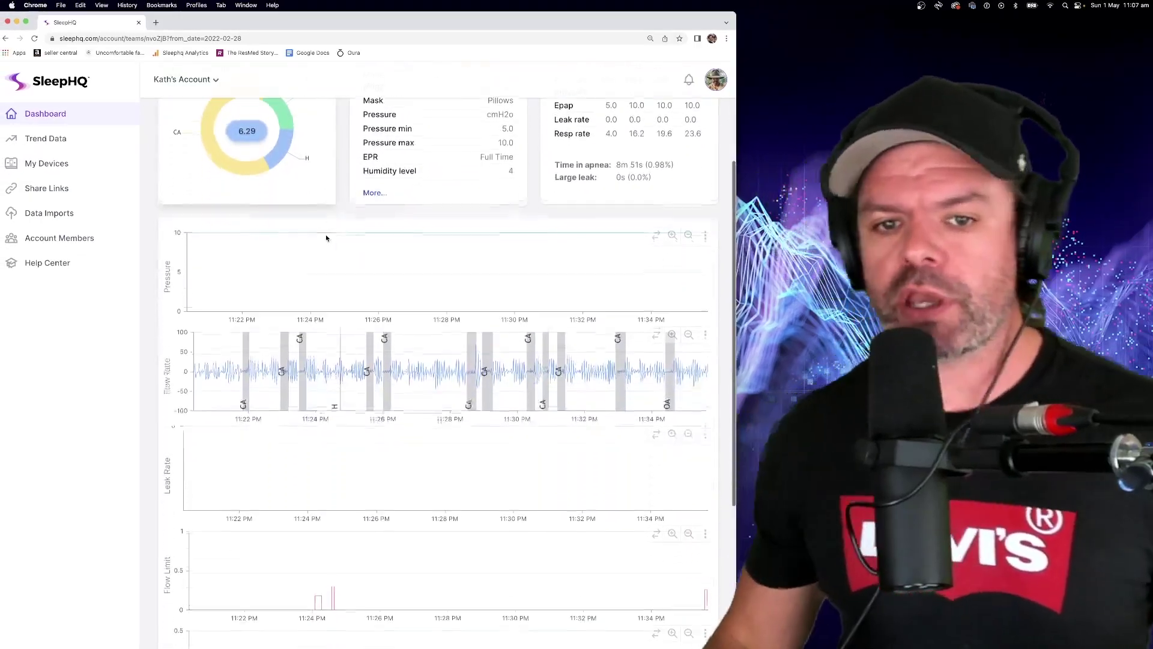
{"action": "scroll", "coordinate": [326, 238], "scroll_direction": "down", "scroll_amount": 1}
{"action": "scroll", "coordinate": [327, 239], "scroll_direction": "down", "scroll_amount": 2}
{"action": "scroll", "coordinate": [327, 237], "scroll_direction": "down", "scroll_amount": 1}
{"action": "scroll", "coordinate": [326, 238], "scroll_direction": "down", "scroll_amount": 1}
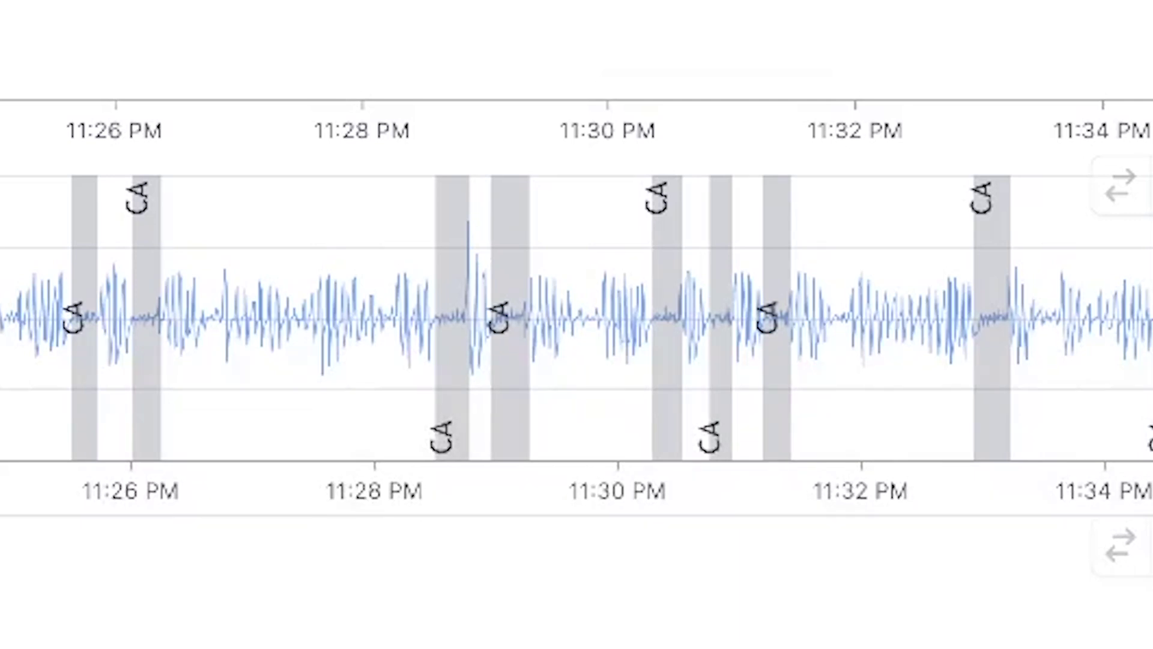
- Zoom the Flow Rate chart to about 11:22–11:27 PM, showing the CA and H events
{"action": "left_click_drag", "start_coordinate": [2, 381], "coordinate": [363, 381]}
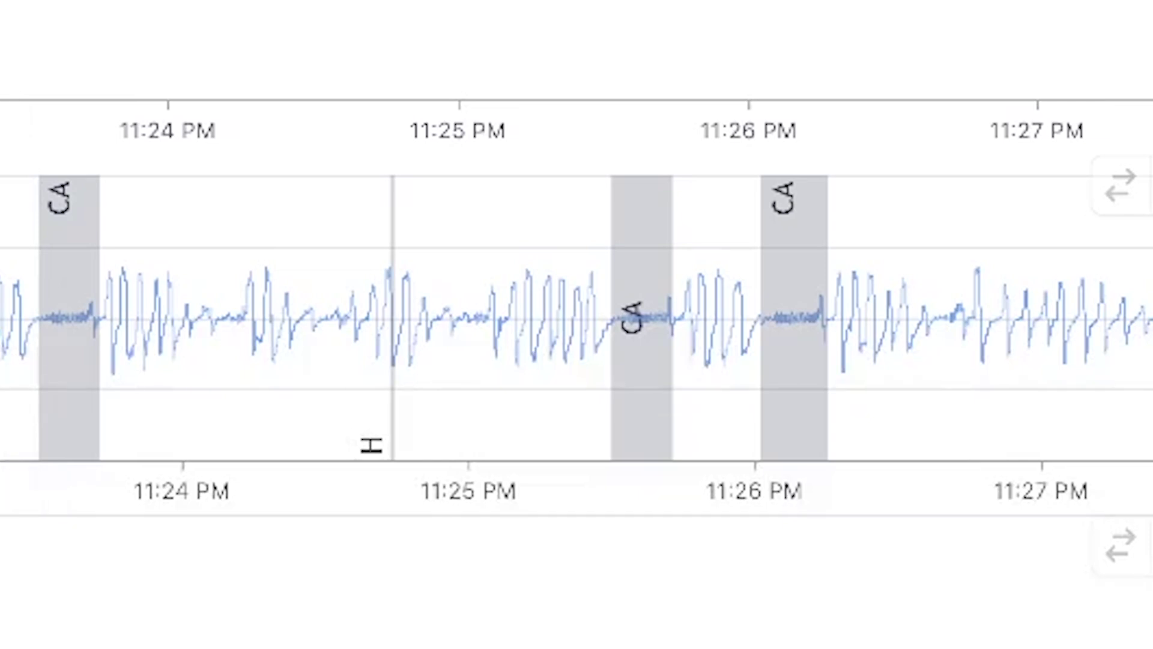
{"action": "mouse_move", "coordinate": [431, 213]}
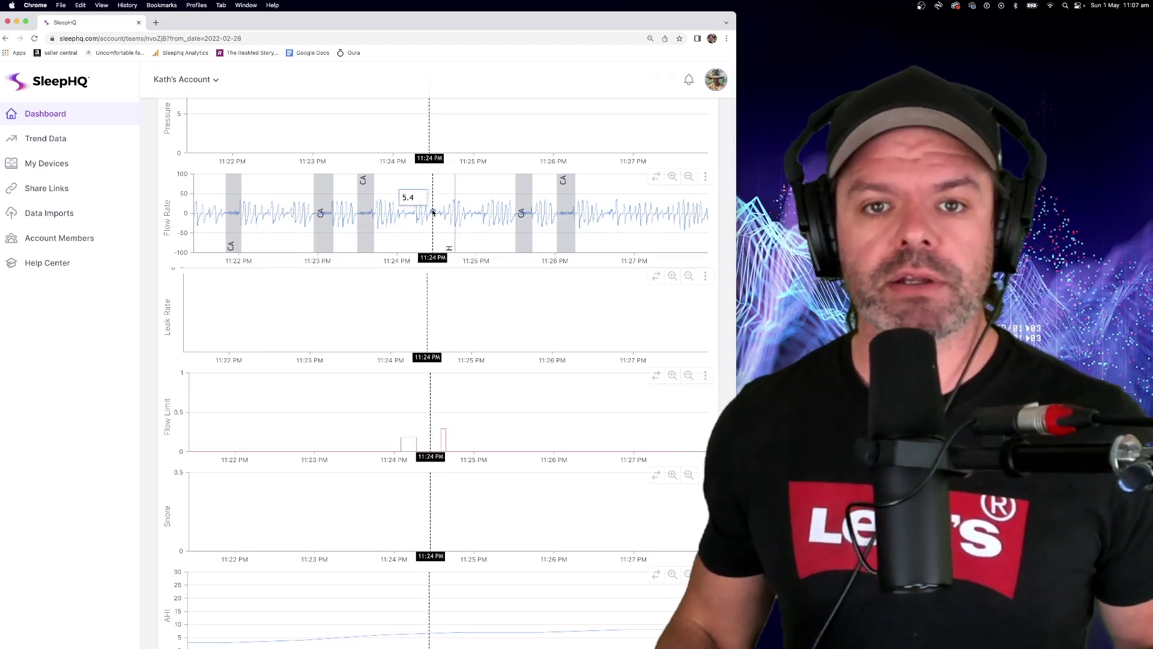
{"action": "scroll", "coordinate": [433, 213], "scroll_direction": "up", "scroll_amount": 2}
{"action": "scroll", "coordinate": [433, 213], "scroll_direction": "up", "scroll_amount": 2}
{"action": "scroll", "coordinate": [433, 214], "scroll_direction": "up", "scroll_amount": 2}
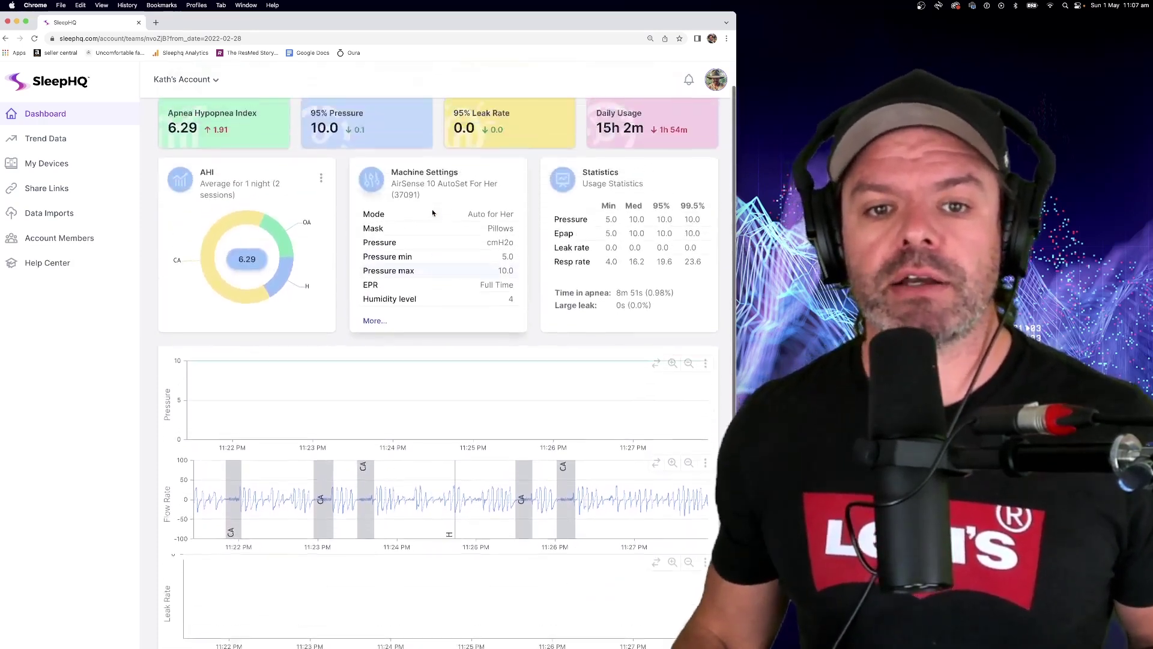